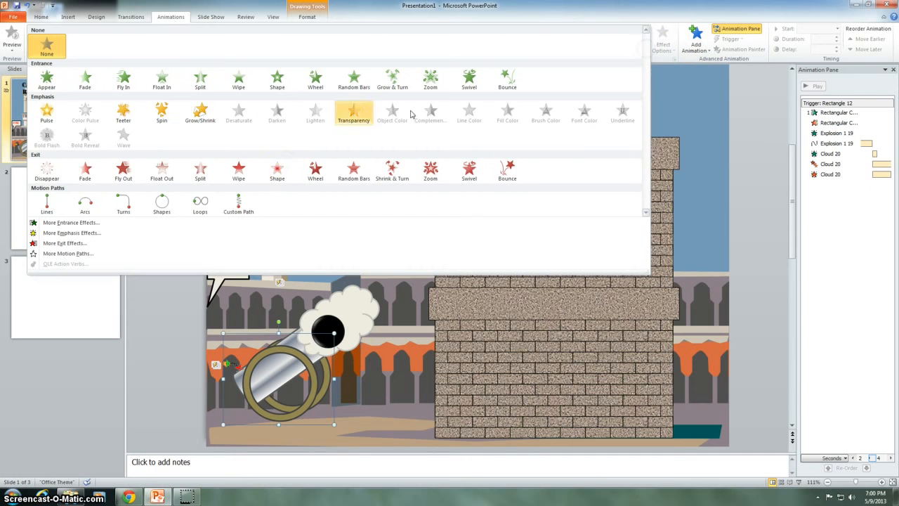
left_click(240, 203)
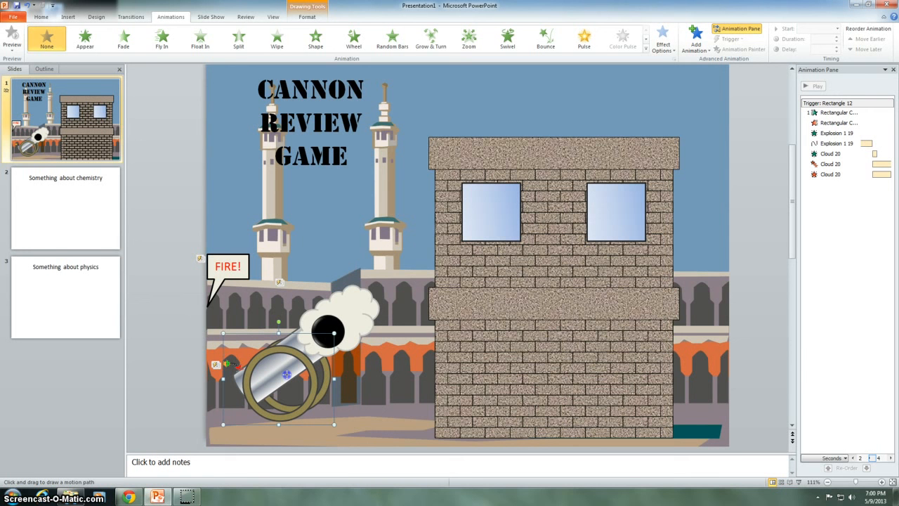
left_click_drag(287, 375, 280, 375)
left_click_drag(287, 372, 284, 373)
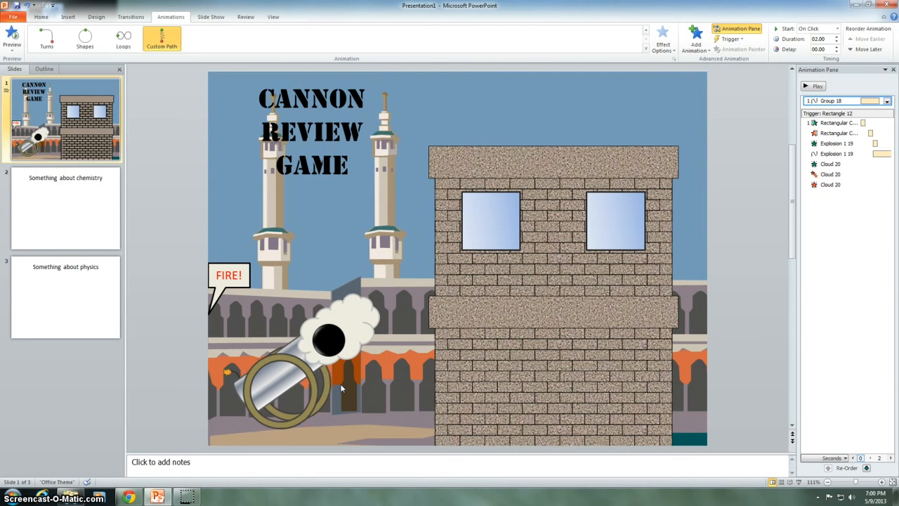
left_click(297, 383)
left_click(296, 382)
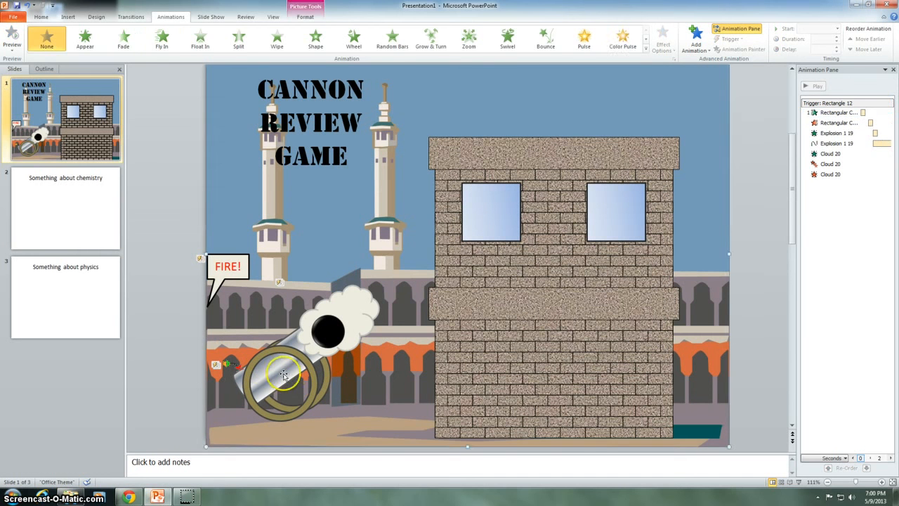
Apply a Custom Path motion animation to the cannon and draw a very short recoil path at its centre
left_click(328, 385)
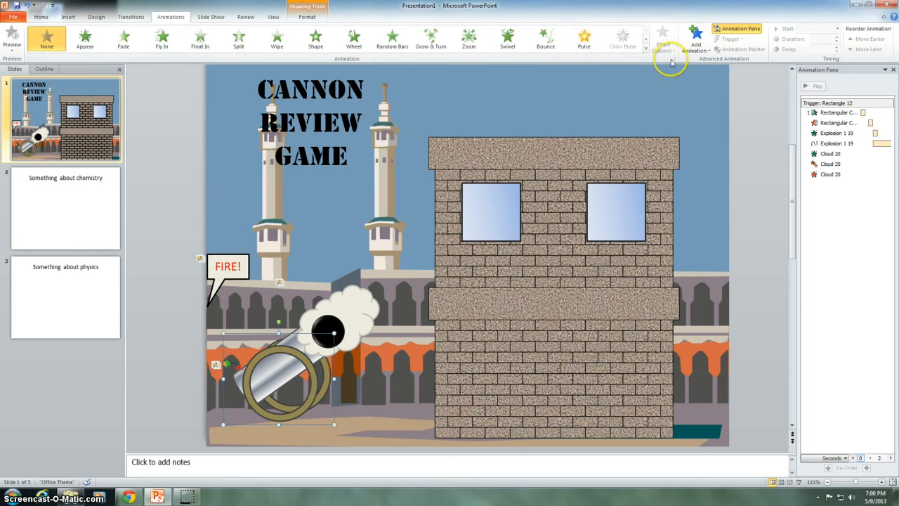
left_click(644, 49)
left_click(238, 204)
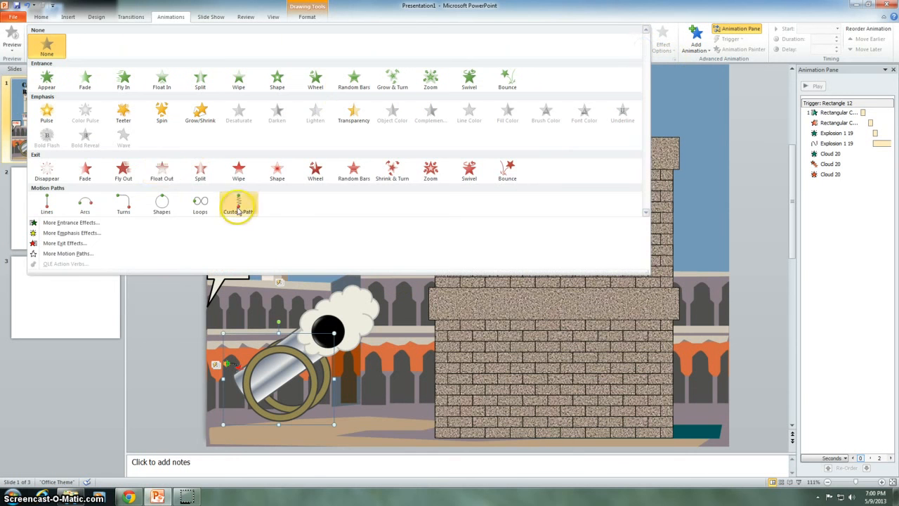
left_click(283, 349)
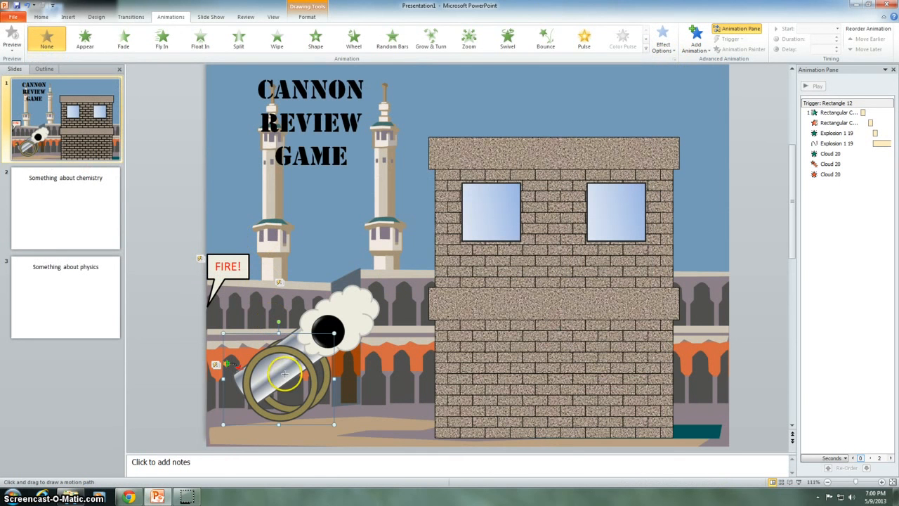
left_click_drag(283, 374, 283, 373)
double_click(285, 375)
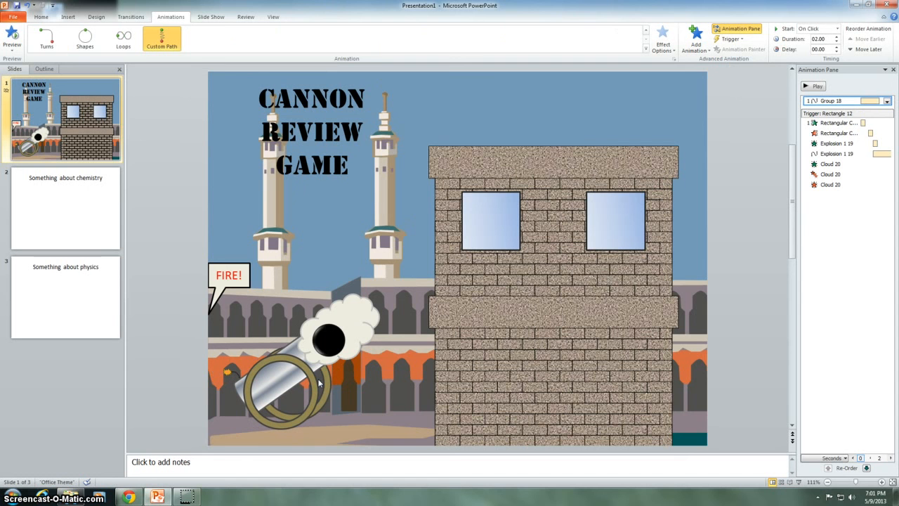
left_click(368, 404)
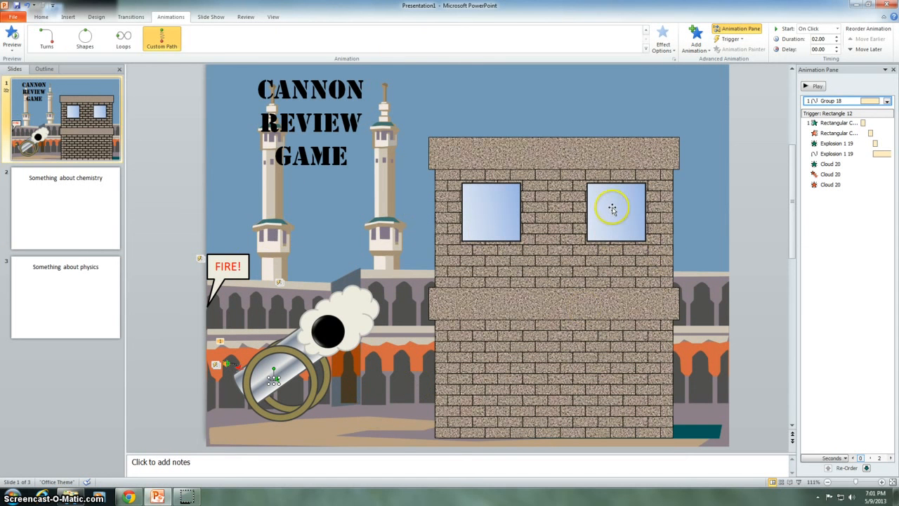
Move the cannon's motion path to the end of the Rectangle 12 trigger sequence, with smooth start 0 sec and smooth end 0.2 sec
left_click(850, 104)
left_click_drag(850, 105, 848, 205)
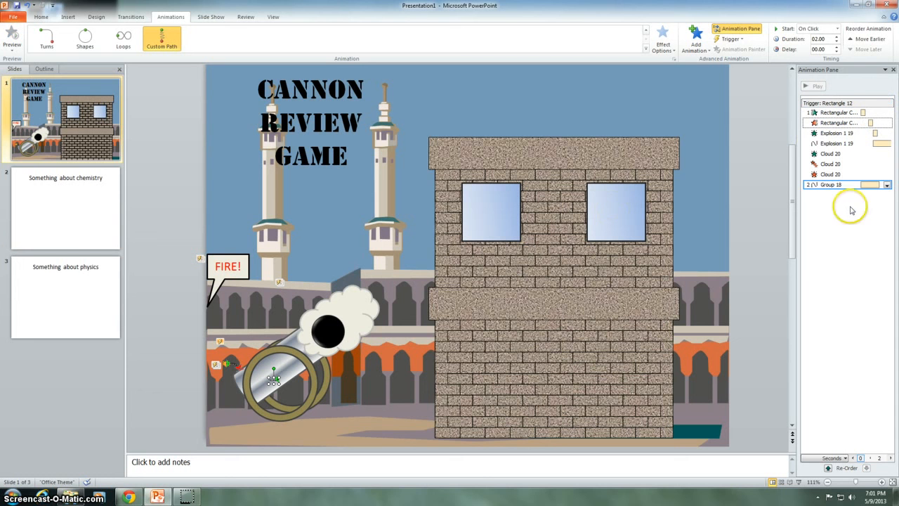
left_click(888, 185)
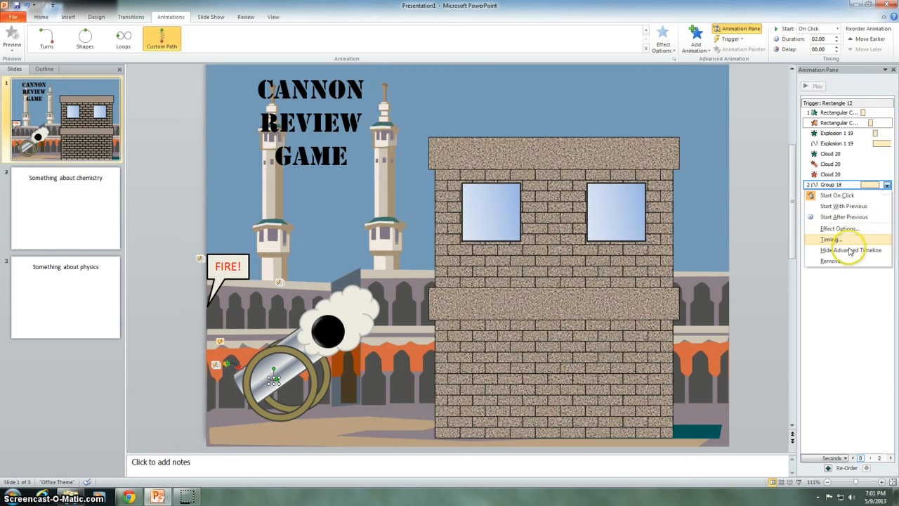
left_click(839, 228)
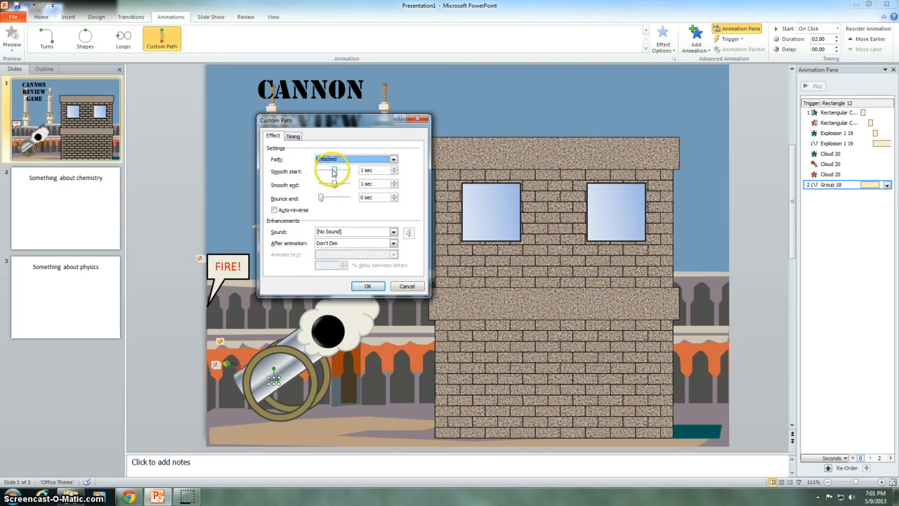
mouse_move(334, 171)
left_mouse_down()
mouse_move(319, 174)
mouse_move(332, 184)
mouse_move(324, 186)
left_mouse_up()
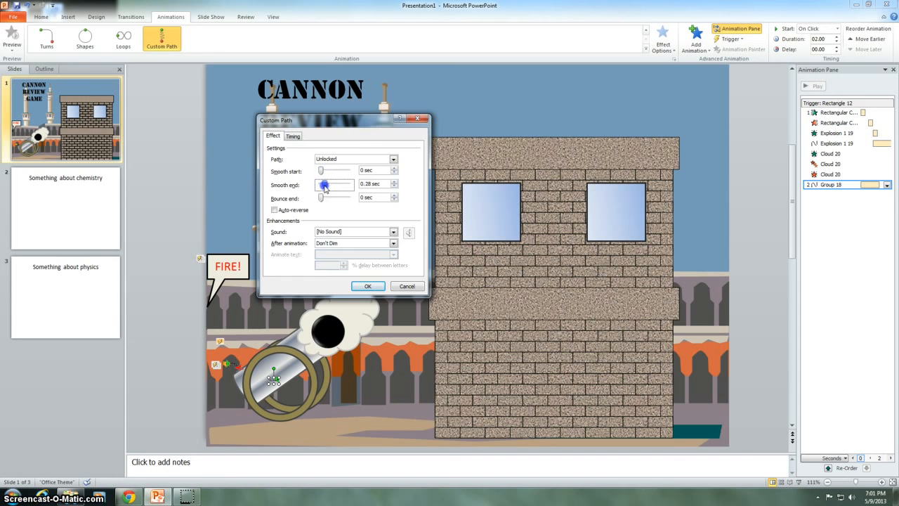
left_click_drag(324, 187, 323, 186)
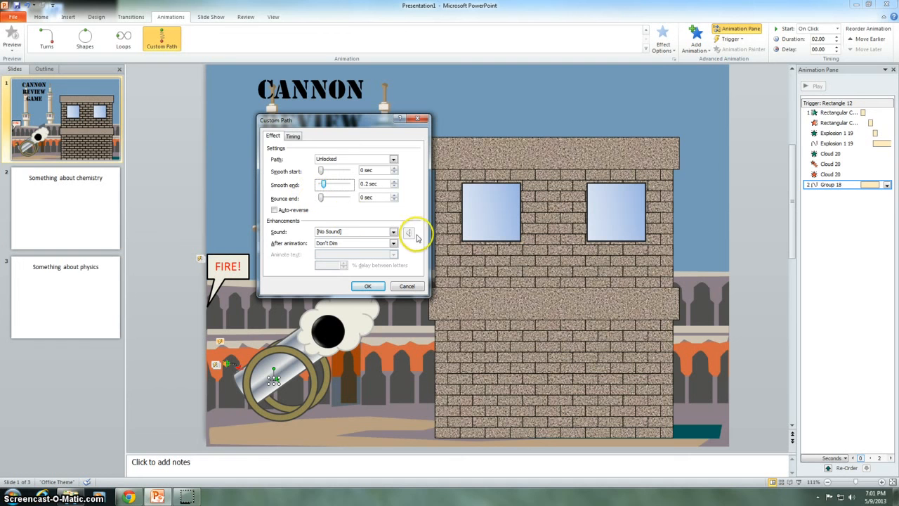
Set the cannon's motion path to last 0.5 seconds (Very Fast) and start With Previous
left_click(293, 136)
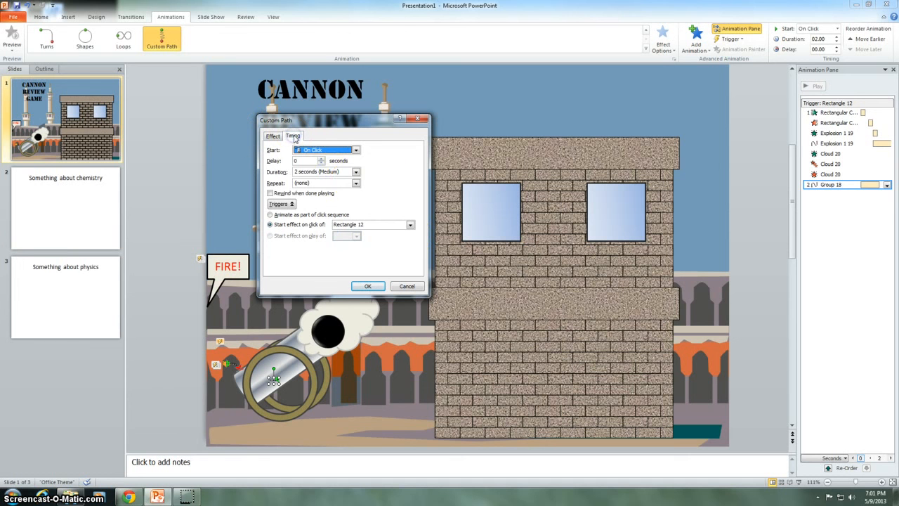
left_click(356, 172)
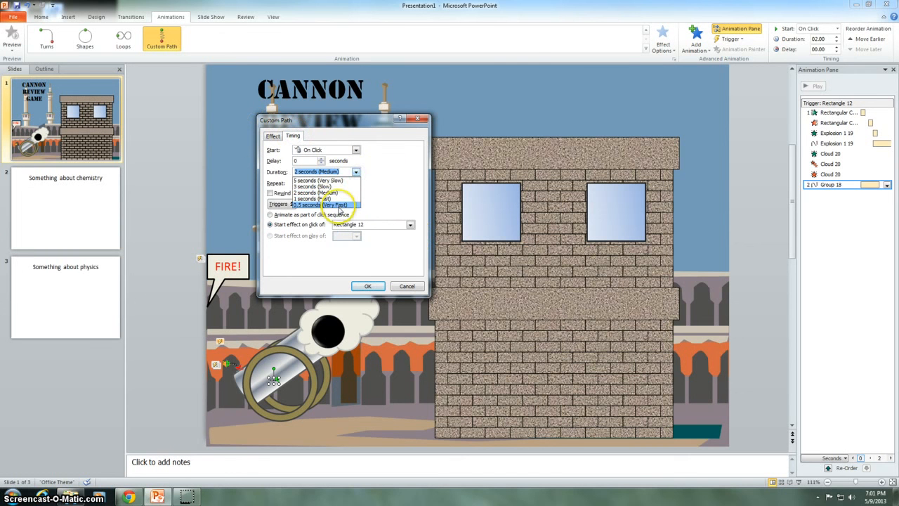
left_click(337, 206)
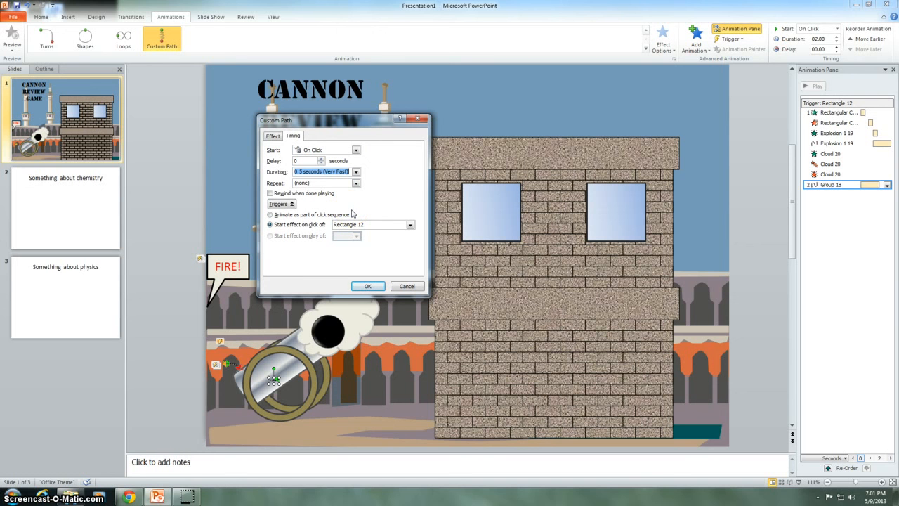
left_click(356, 149)
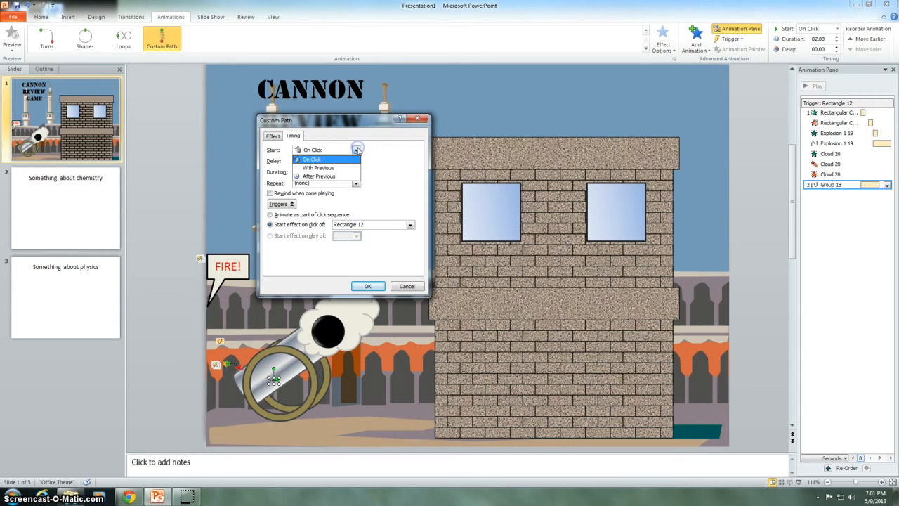
left_click(336, 167)
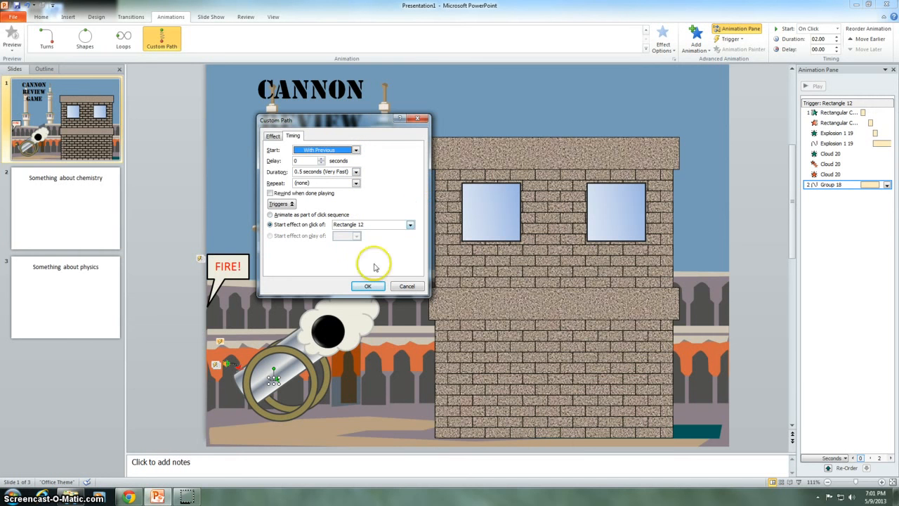
left_click(367, 286)
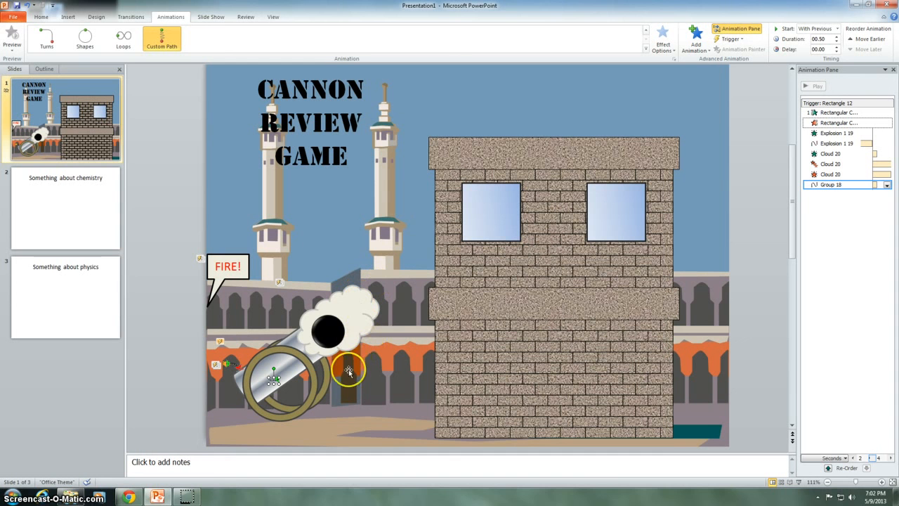
Add an Appear entrance for the black cannonball at the end of the Rectangle 12 trigger sequence, starting With Previous
left_click(328, 336)
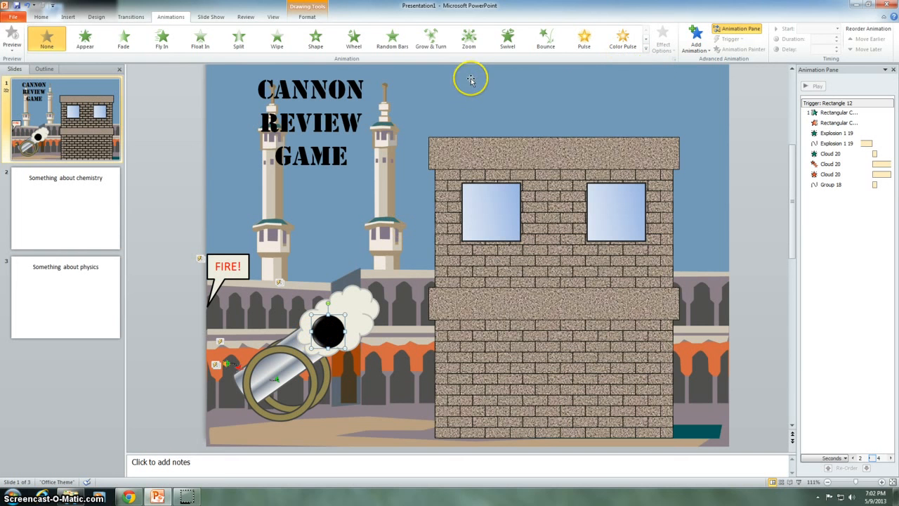
left_click(84, 41)
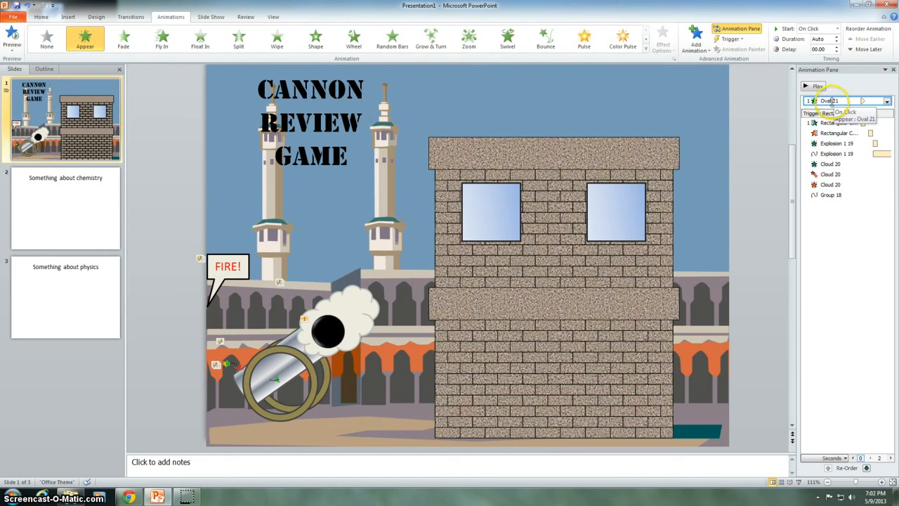
left_click_drag(831, 102, 831, 216)
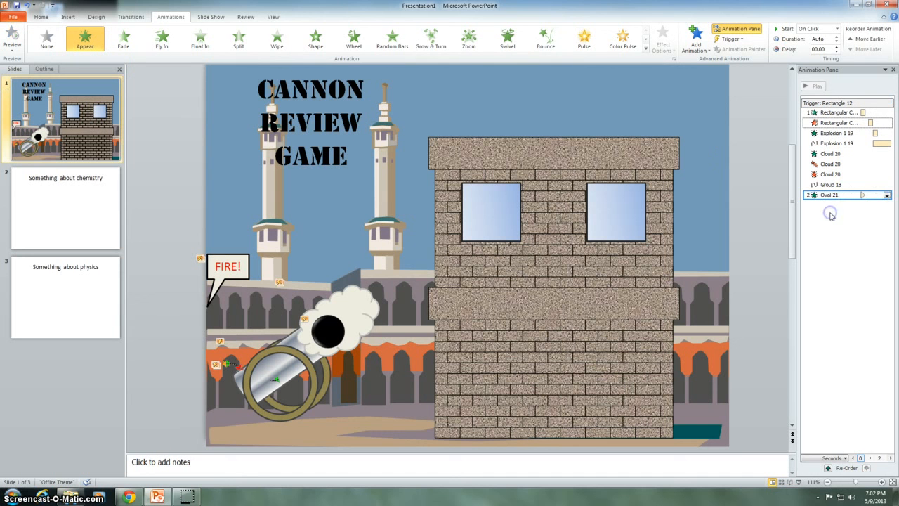
left_click(888, 195)
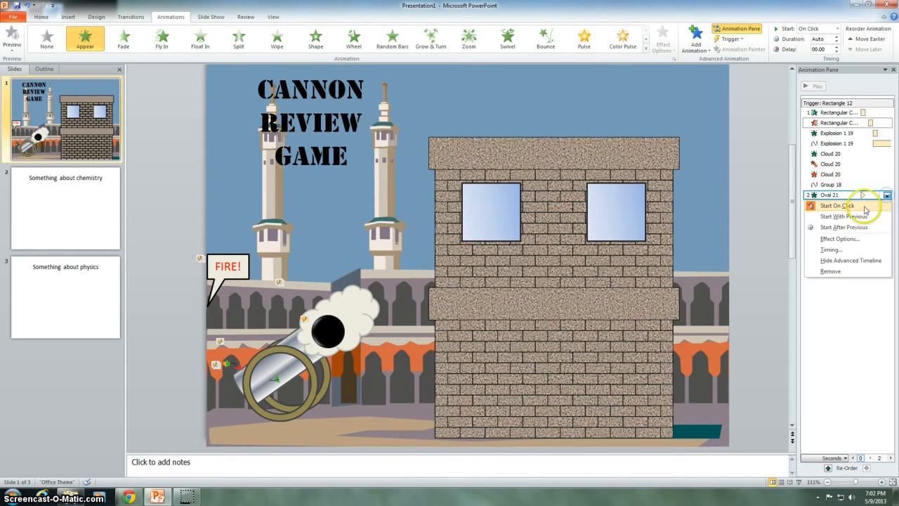
left_click(850, 217)
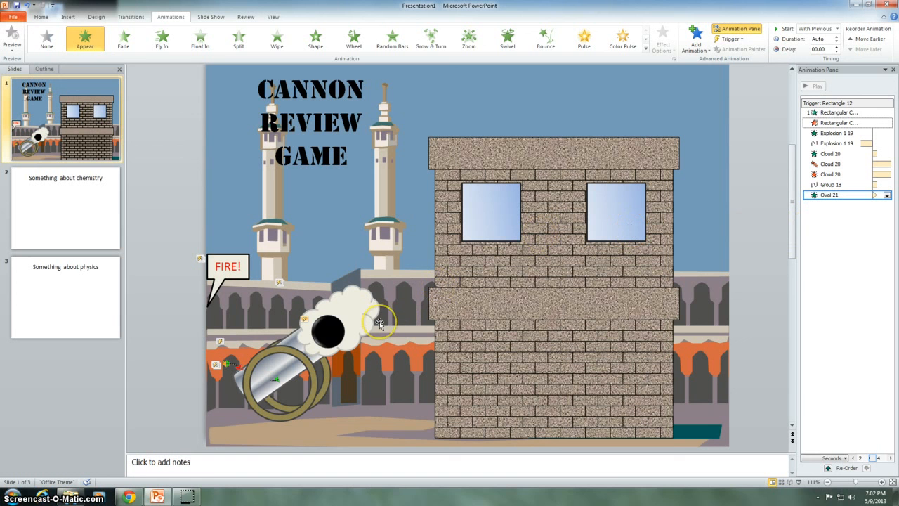
Add a second animation to the cannonball, an Arcs motion path with its direction set to Up
left_click(329, 332)
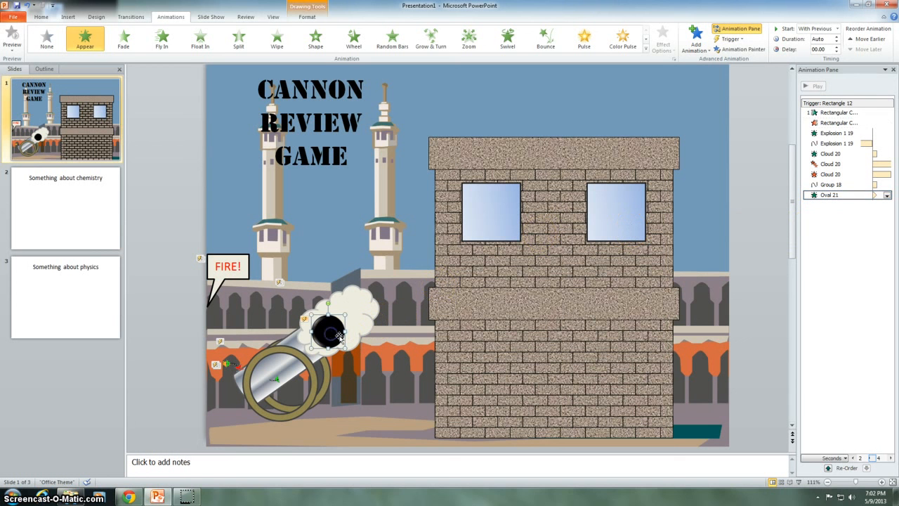
left_click(695, 41)
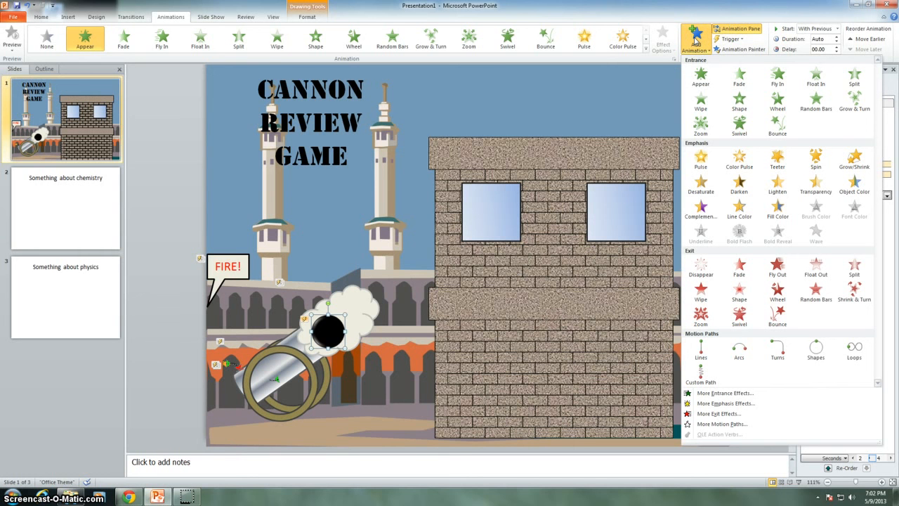
left_click(747, 354)
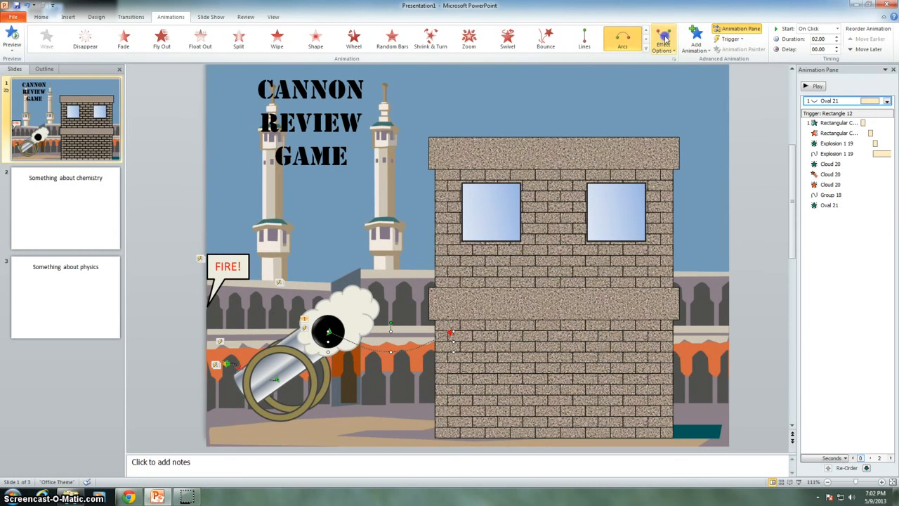
left_click(663, 41)
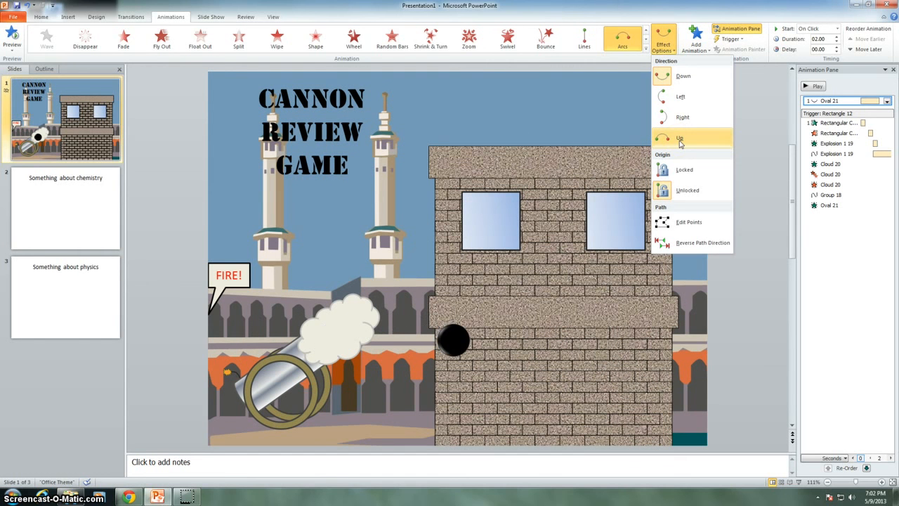
left_click(679, 140)
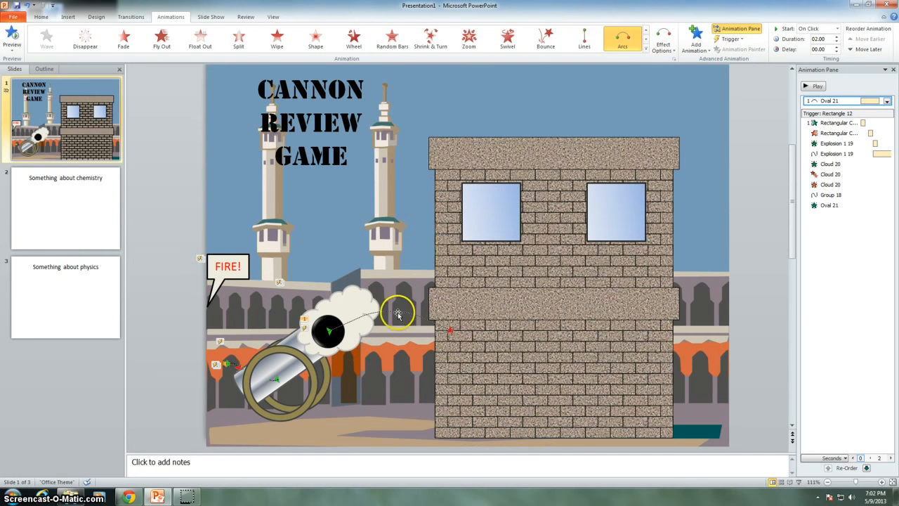
Reshape and rotate the cannonball's arc path so it runs from the cannon's muzzle into the castle's left window
left_click_drag(401, 310, 401, 298)
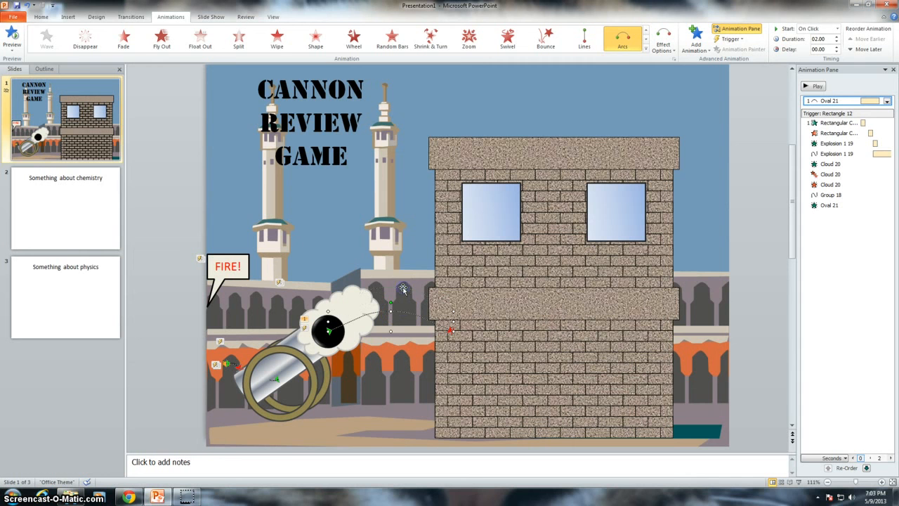
left_click_drag(403, 288, 403, 288)
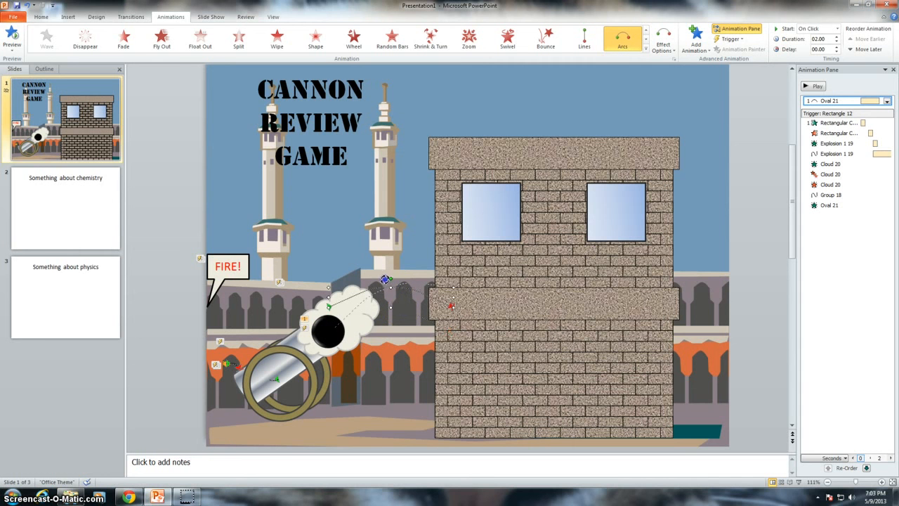
left_click_drag(451, 306, 447, 272)
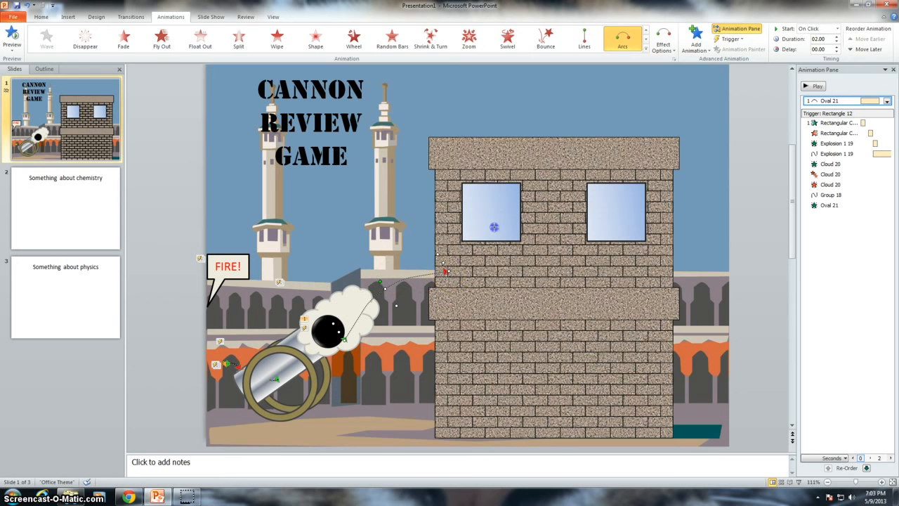
left_click_drag(495, 226, 503, 224)
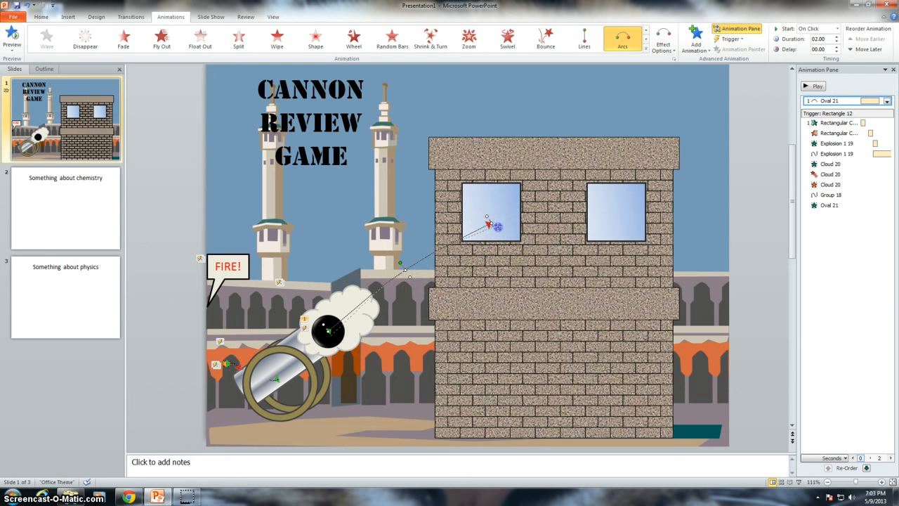
left_click_drag(497, 227, 502, 224)
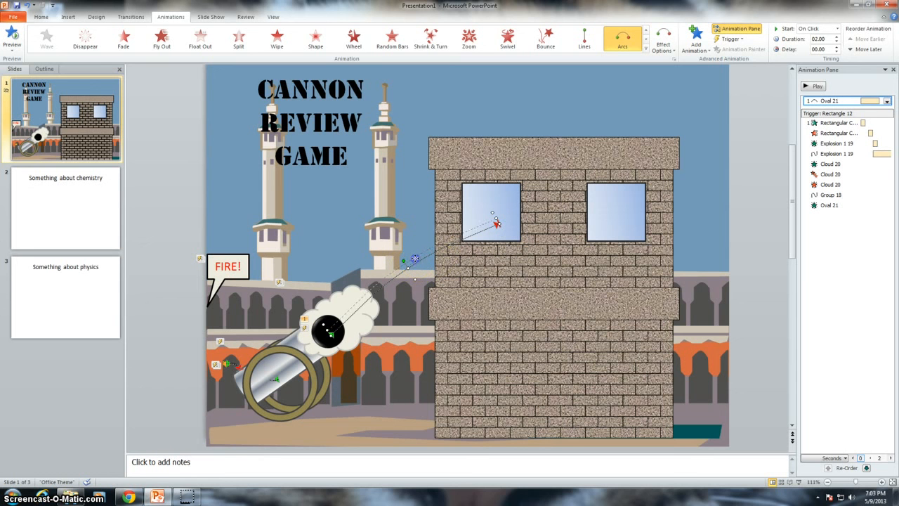
left_click_drag(415, 258, 412, 255)
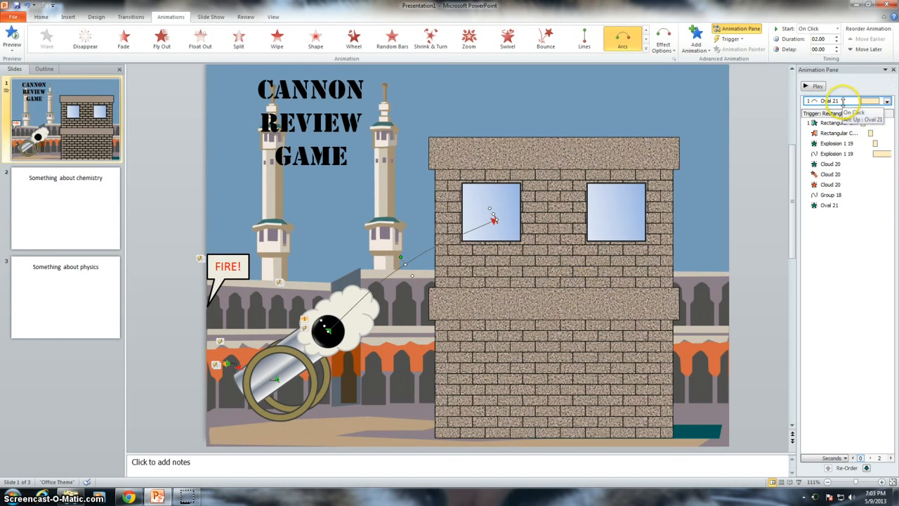
Move the cannonball's arc path to the end of the Rectangle 12 trigger sequence and set its smooth start and smooth end to 0 sec
left_click_drag(841, 101, 838, 223)
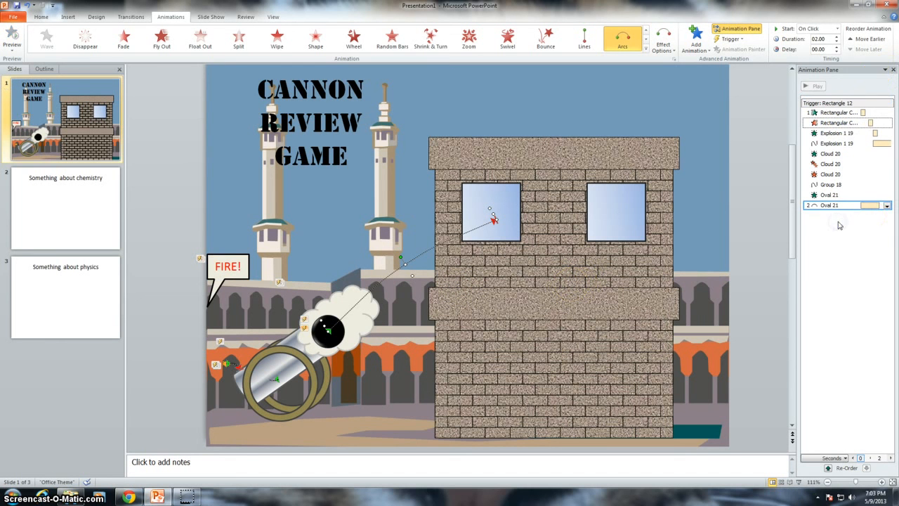
left_click(888, 206)
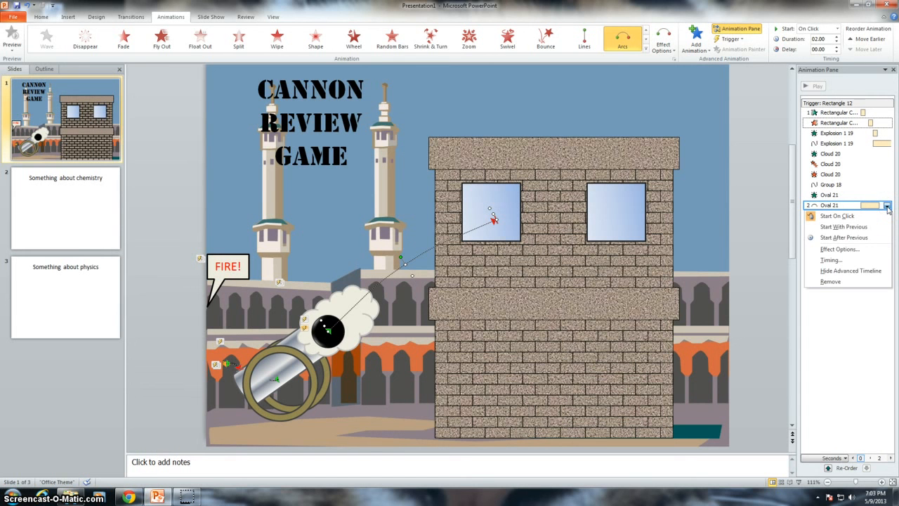
left_click(851, 250)
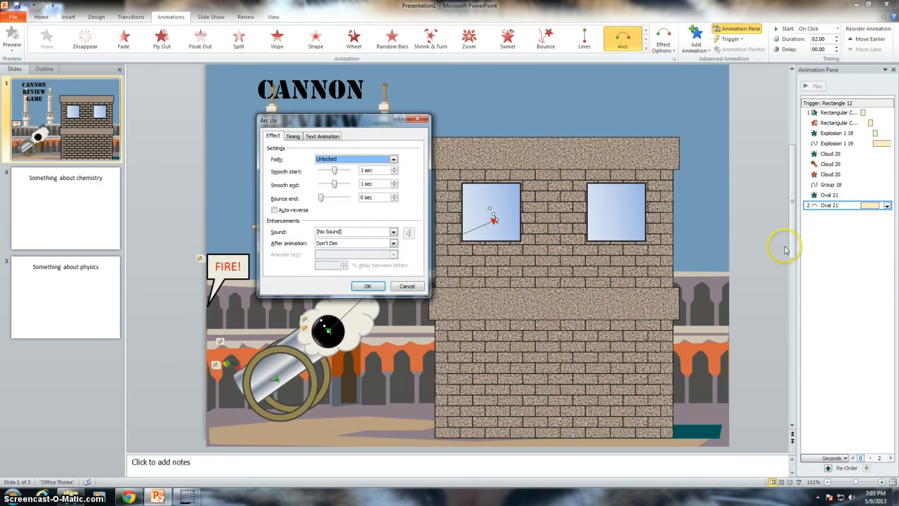
left_click_drag(334, 172, 317, 175)
left_click(334, 185)
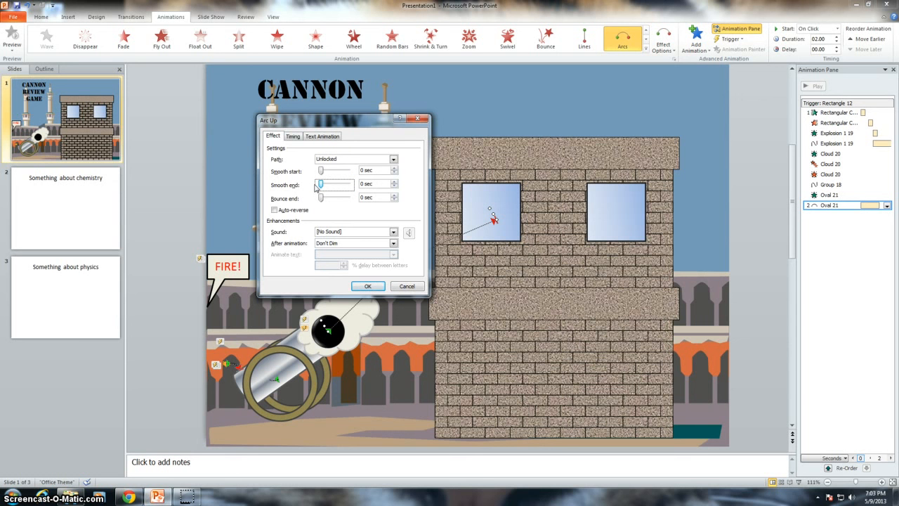
left_click(320, 184)
Set the cannonball's arc path to start With Previous and last 1 second (Fast)
left_click(292, 137)
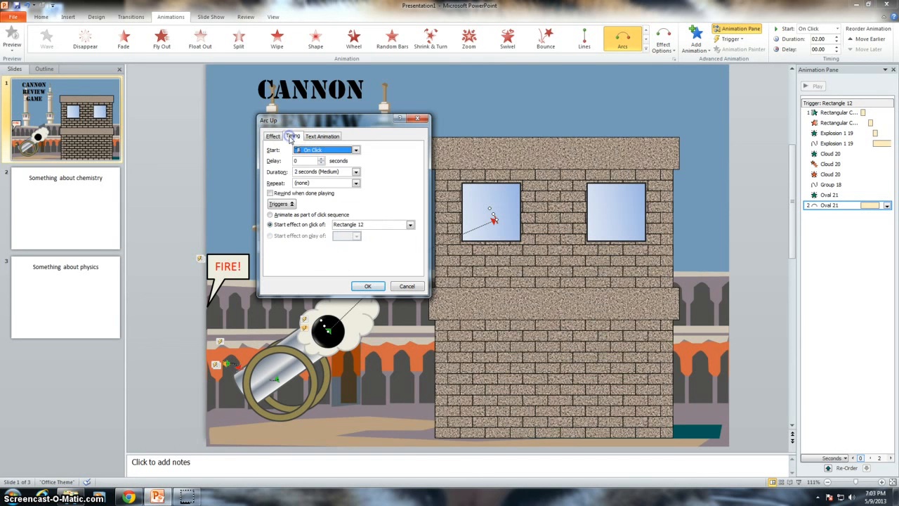
left_click(356, 150)
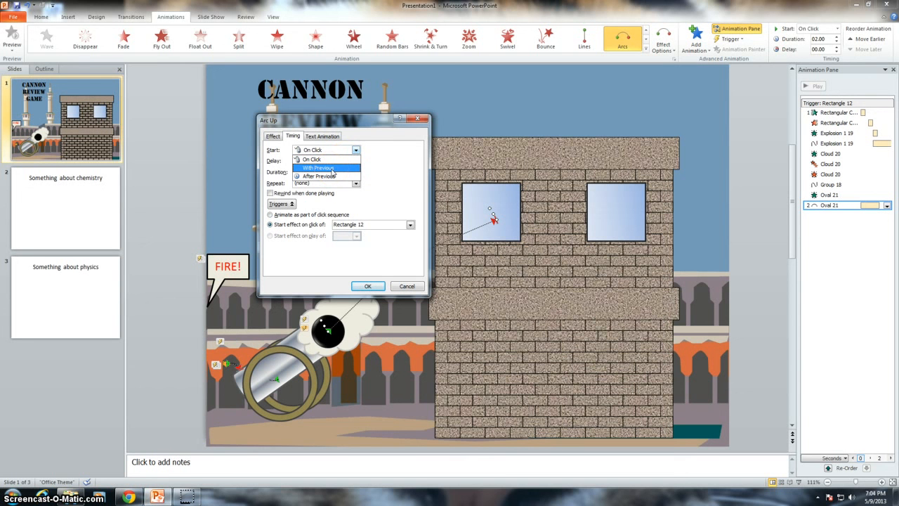
left_click(332, 168)
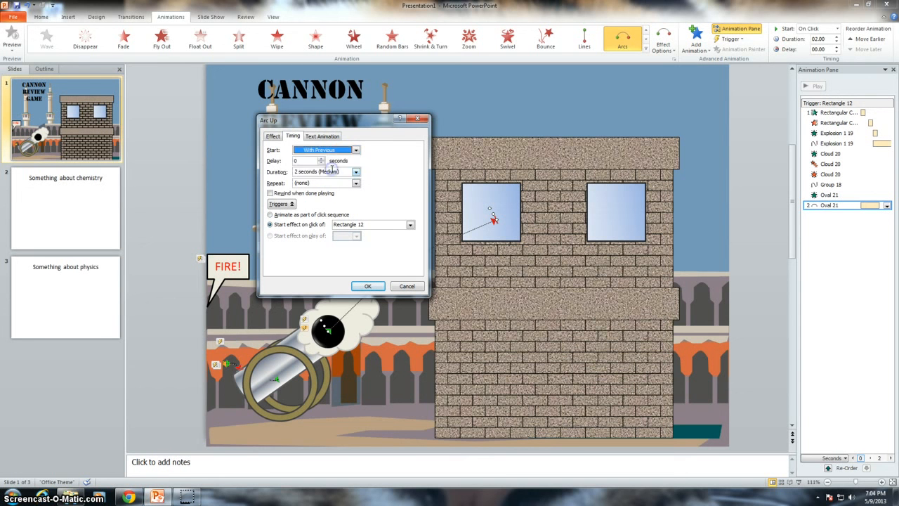
left_click(355, 172)
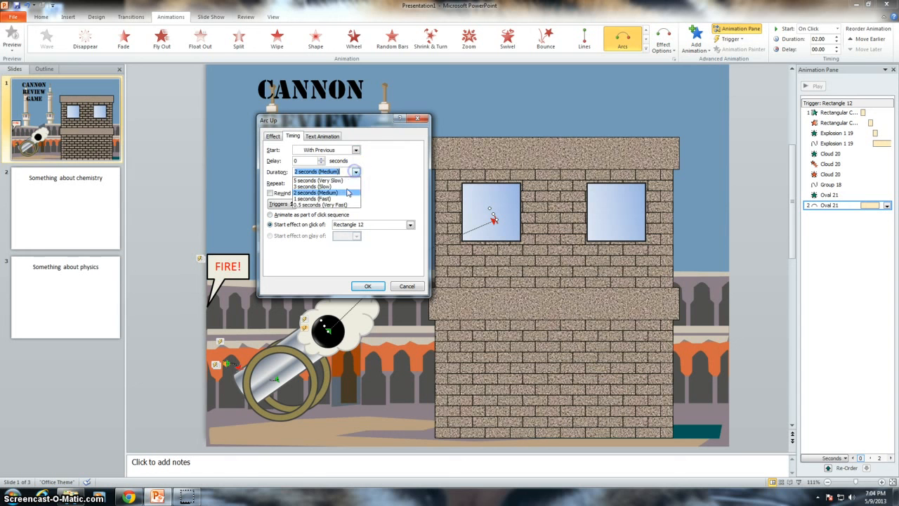
left_click(345, 199)
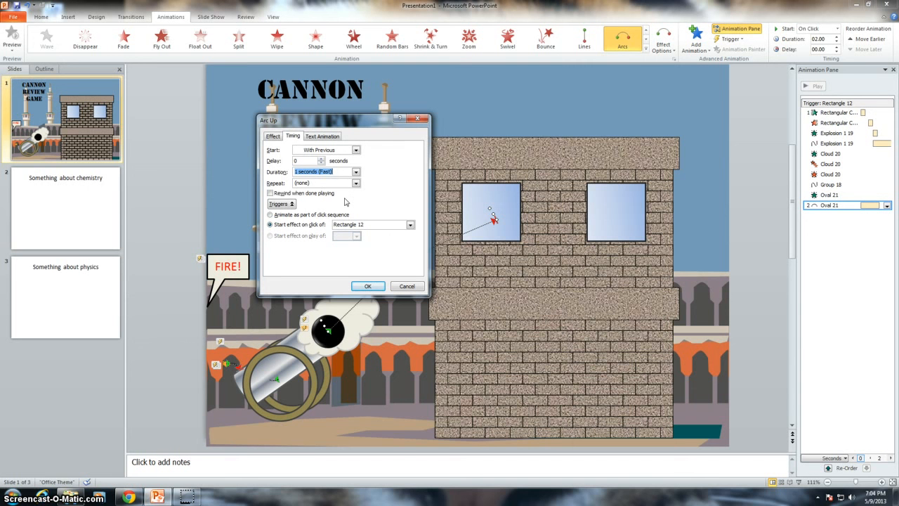
left_click(367, 286)
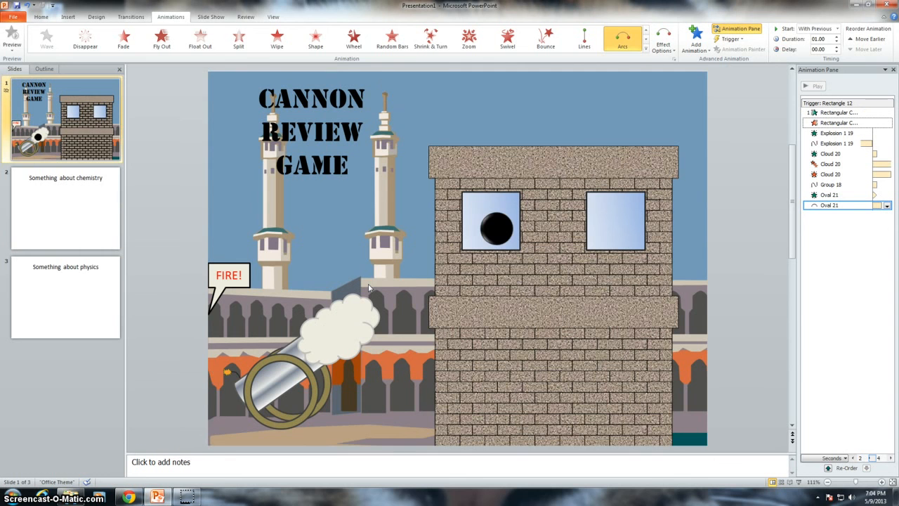
Set the cannonball's arc path effect to Hide After Animation
left_click(887, 205)
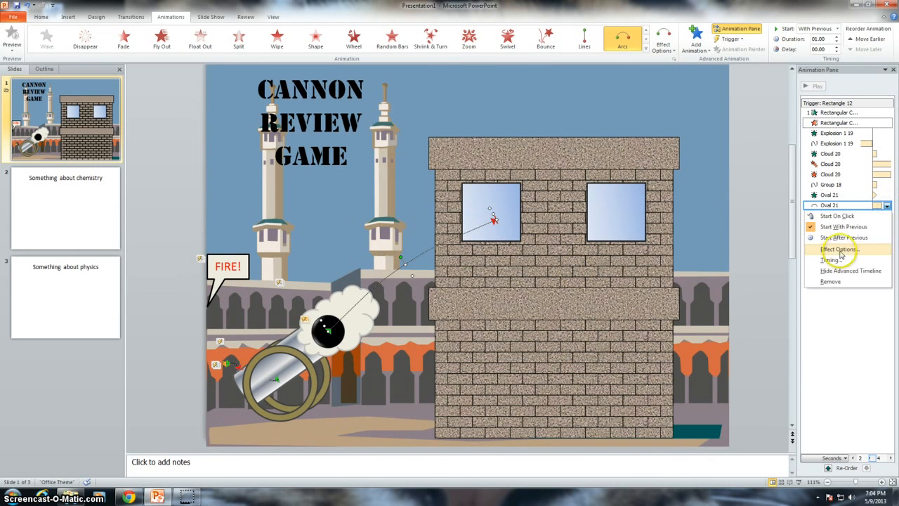
left_click(840, 250)
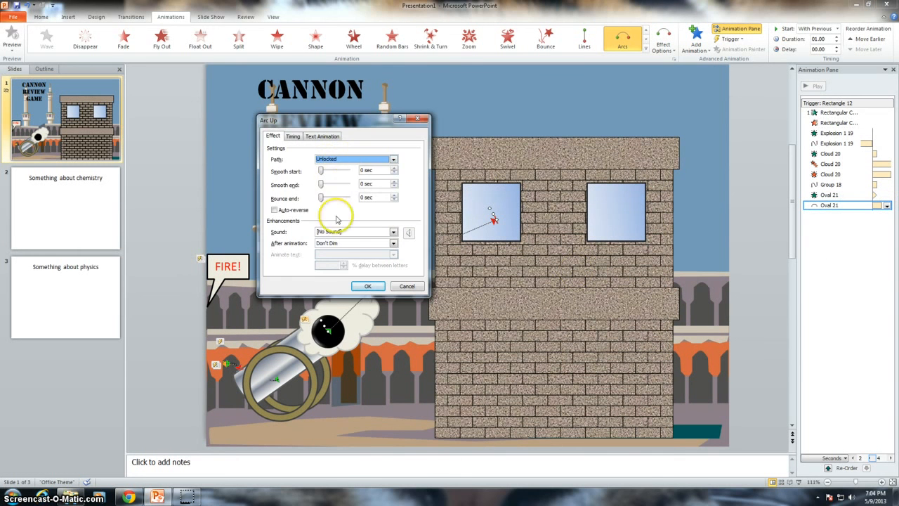
left_click(392, 244)
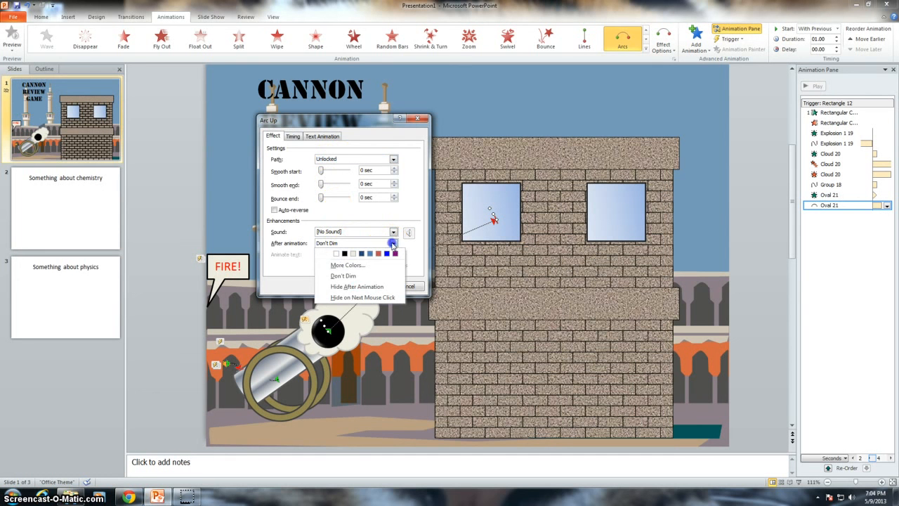
left_click(358, 288)
left_click(360, 287)
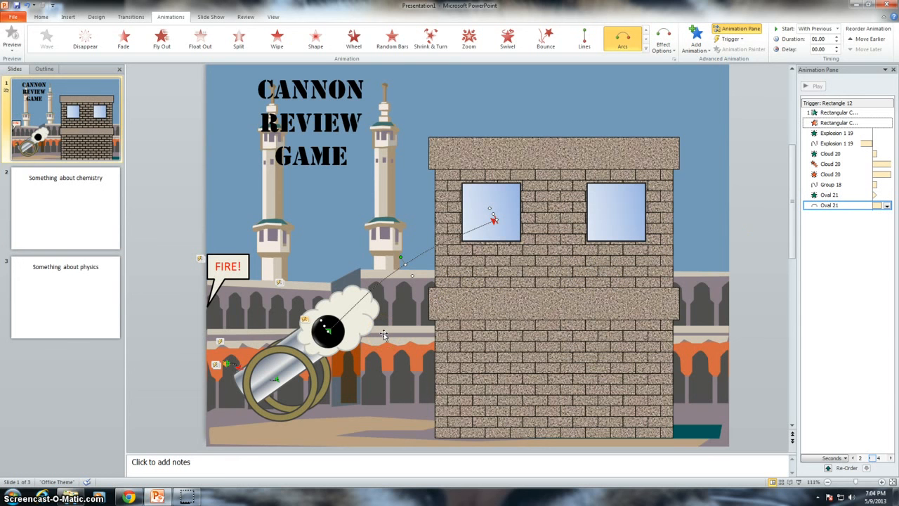
Add a Dissolve Out exit effect to the castle's left window
left_click(503, 200)
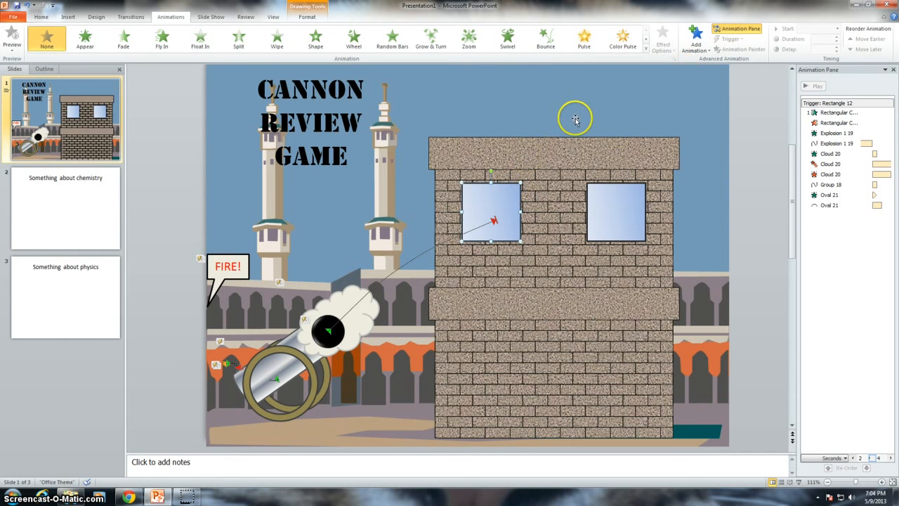
left_click(646, 49)
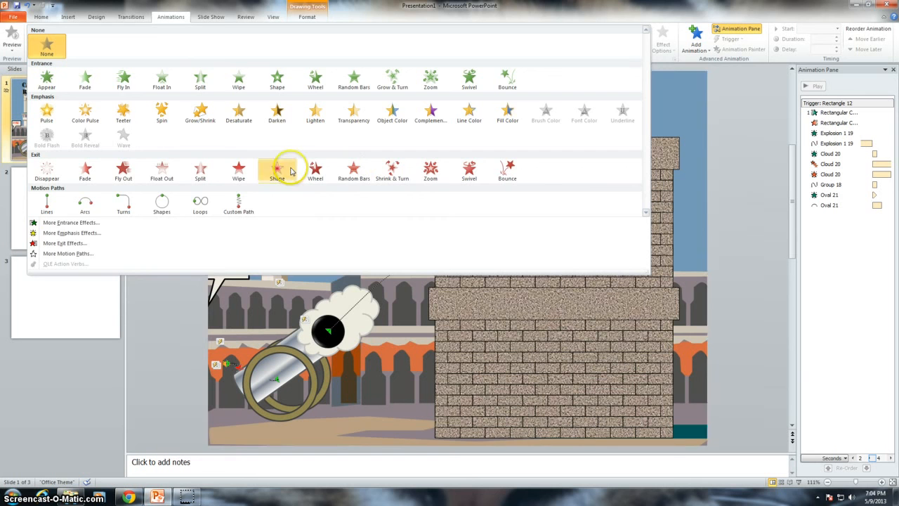
left_click(75, 245)
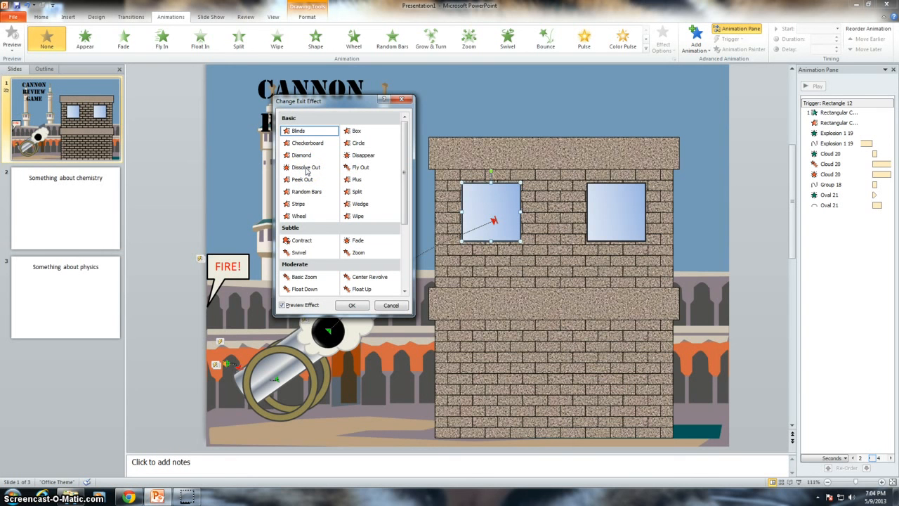
left_click(307, 171)
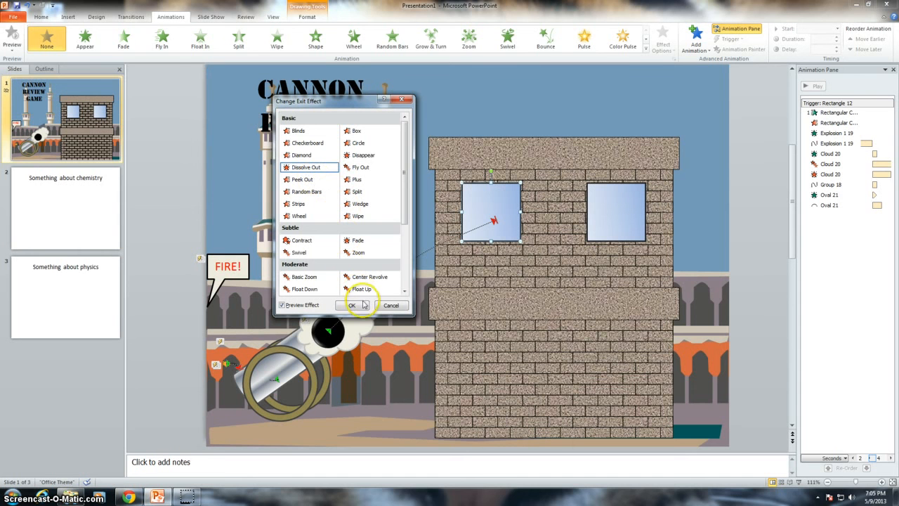
left_click(355, 307)
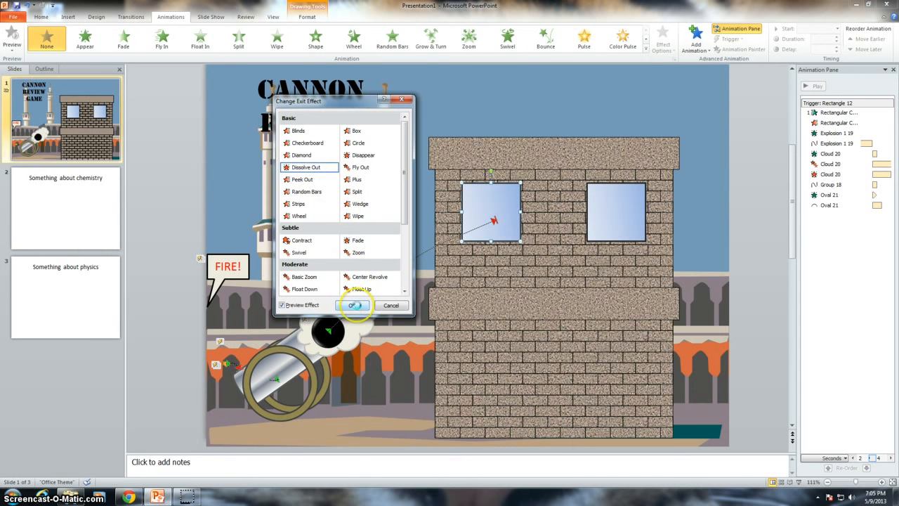